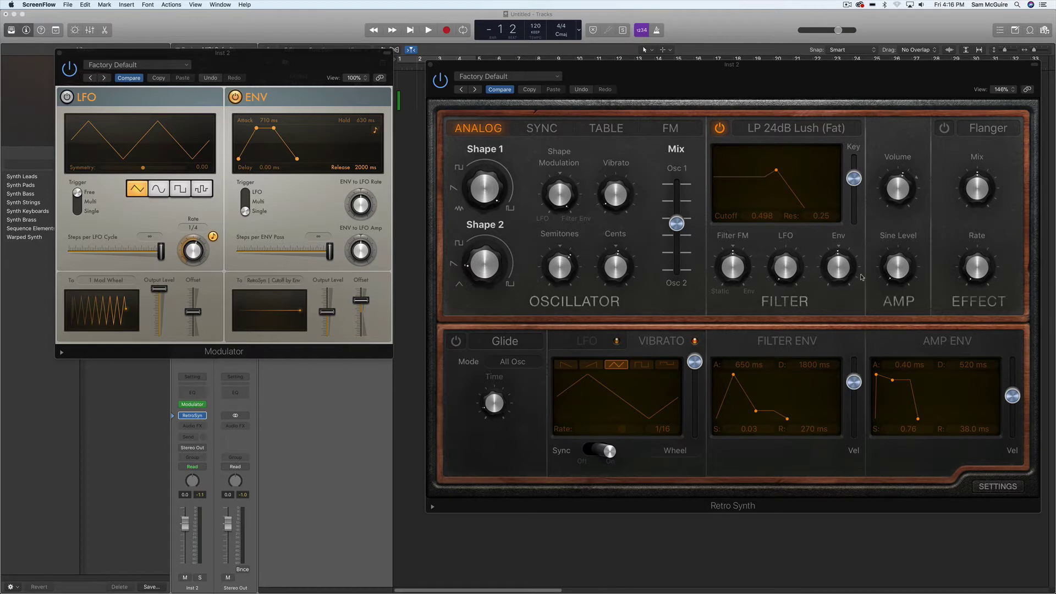
Step: Assign the Modulator's ENV output to Retro Synth's Cutoff by Env control by learning the plug-in parameter
{"action": "left_click", "coordinate": [273, 259]}
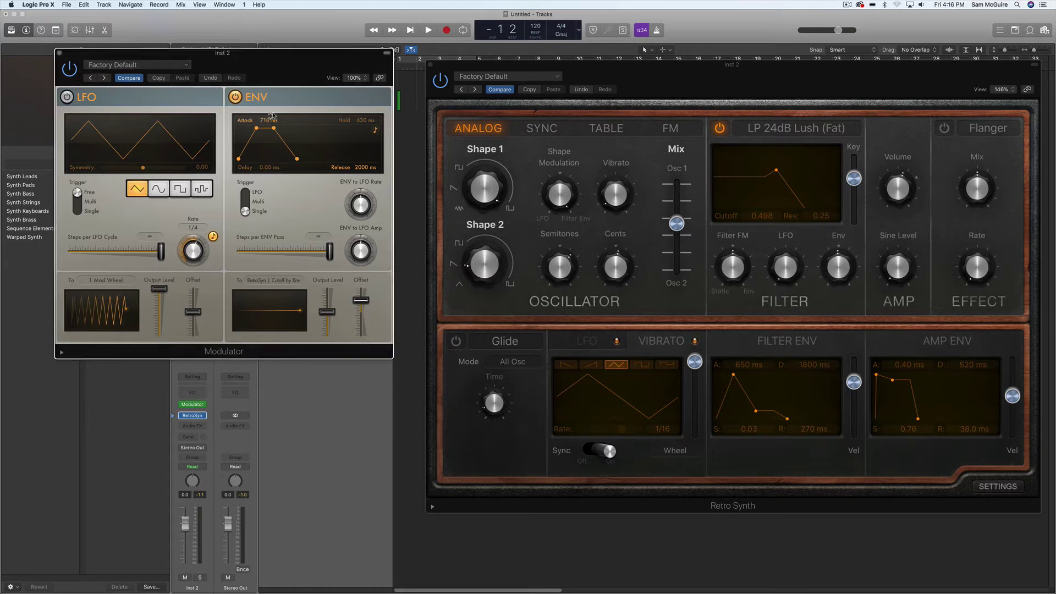
{"action": "left_click", "coordinate": [273, 280]}
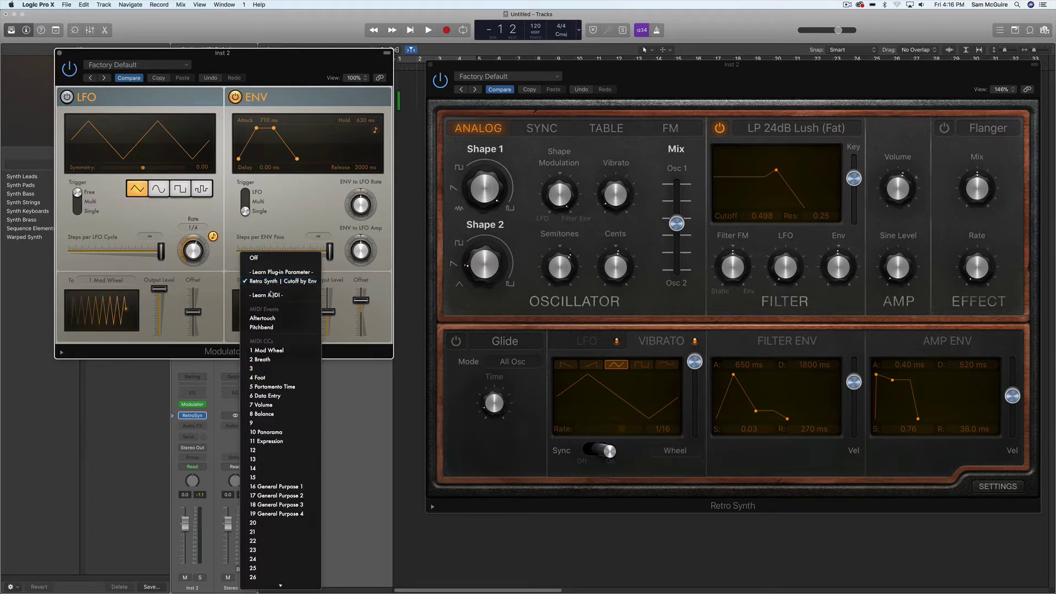
{"action": "left_click", "coordinate": [294, 272]}
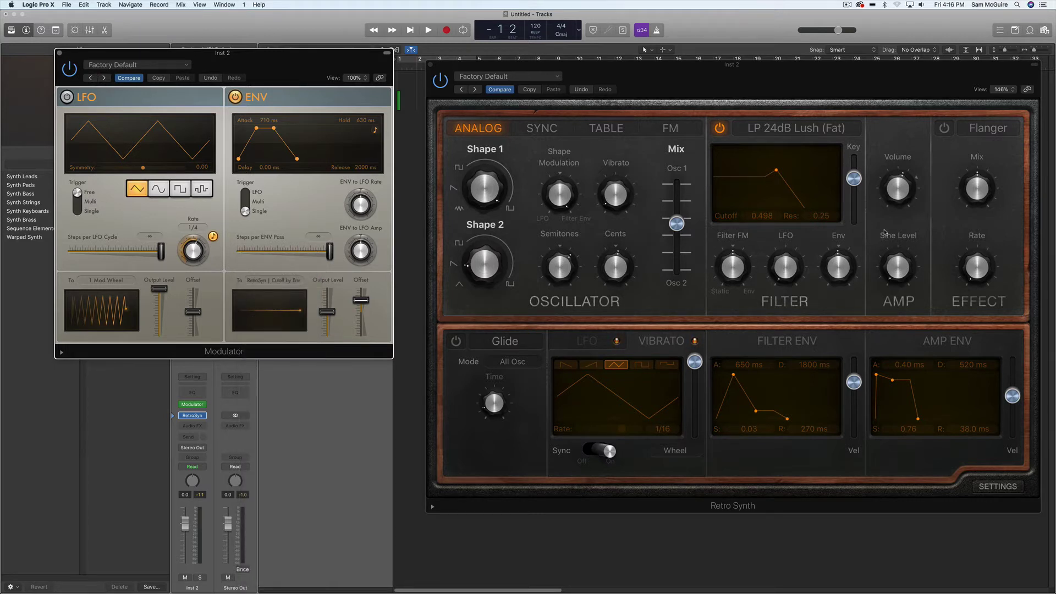
{"action": "left_click", "coordinate": [834, 278]}
Step: Move the first Modulator window aside and close it so that Retro Synth is unobstructed
{"action": "mouse_move", "coordinate": [664, 200]}
{"action": "left_click_drag", "start_coordinate": [248, 59], "coordinate": [843, 271]}
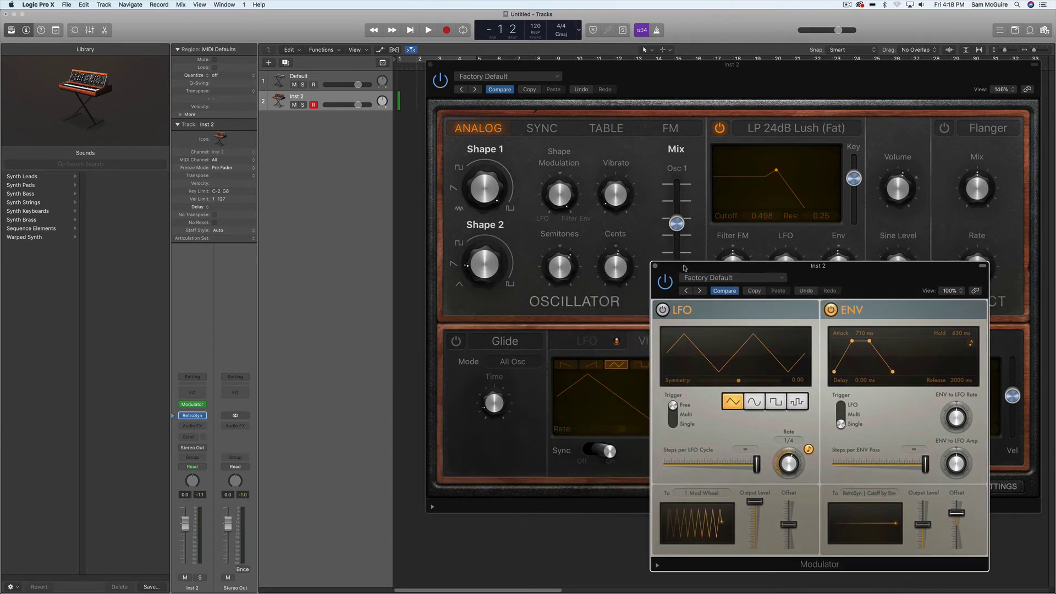
{"action": "left_click_drag", "start_coordinate": [687, 268], "coordinate": [664, 228]}
{"action": "left_click", "coordinate": [632, 227]}
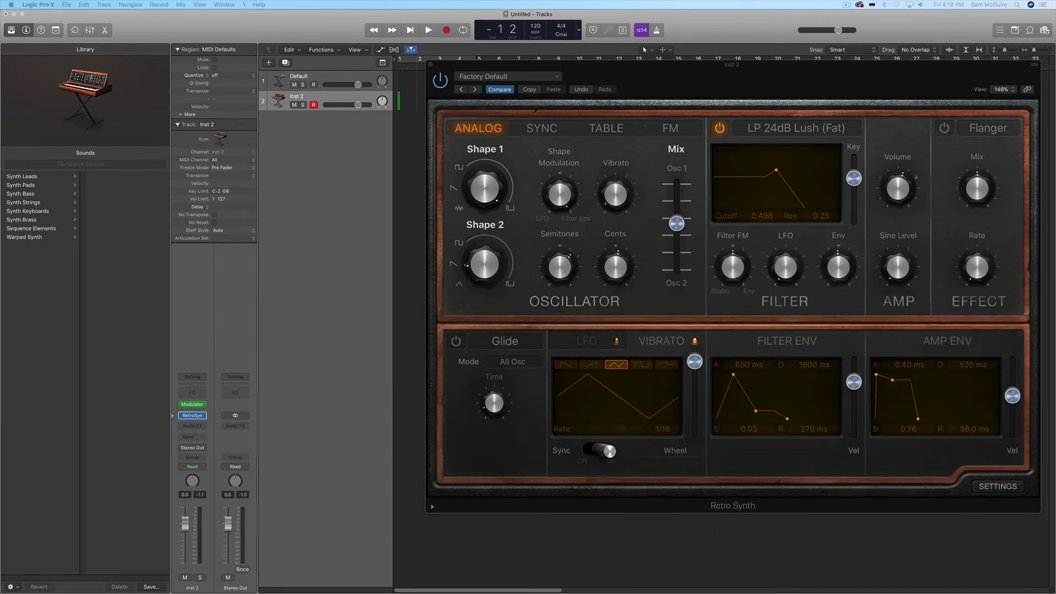
Step: Insert a second Modulator in the Inst 2 MIDI effects below the existing one and place its window beside Retro Synth
{"action": "left_click", "coordinate": [200, 405]}
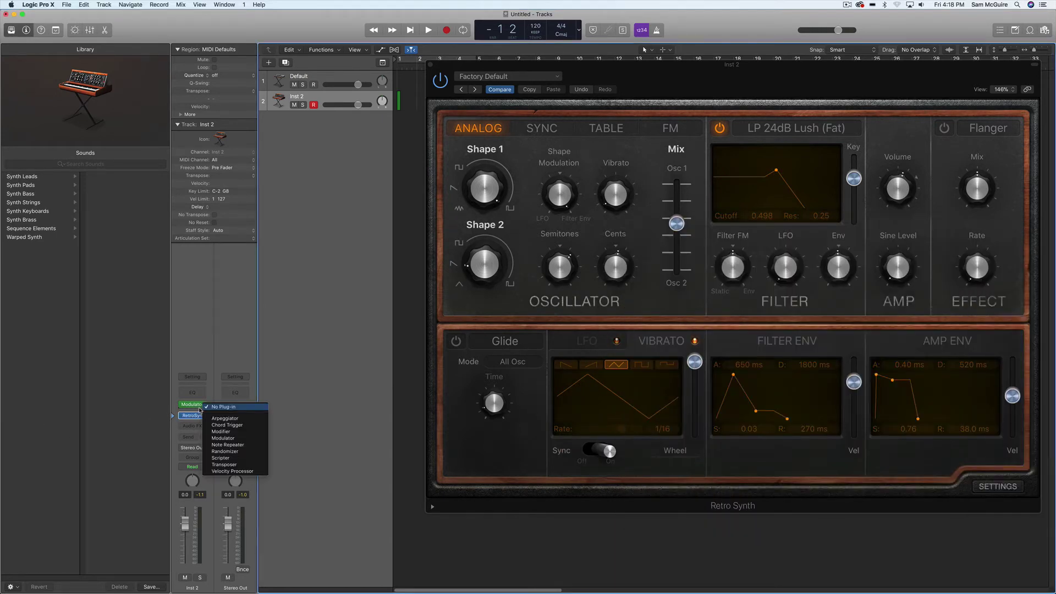
{"action": "left_click", "coordinate": [223, 438]}
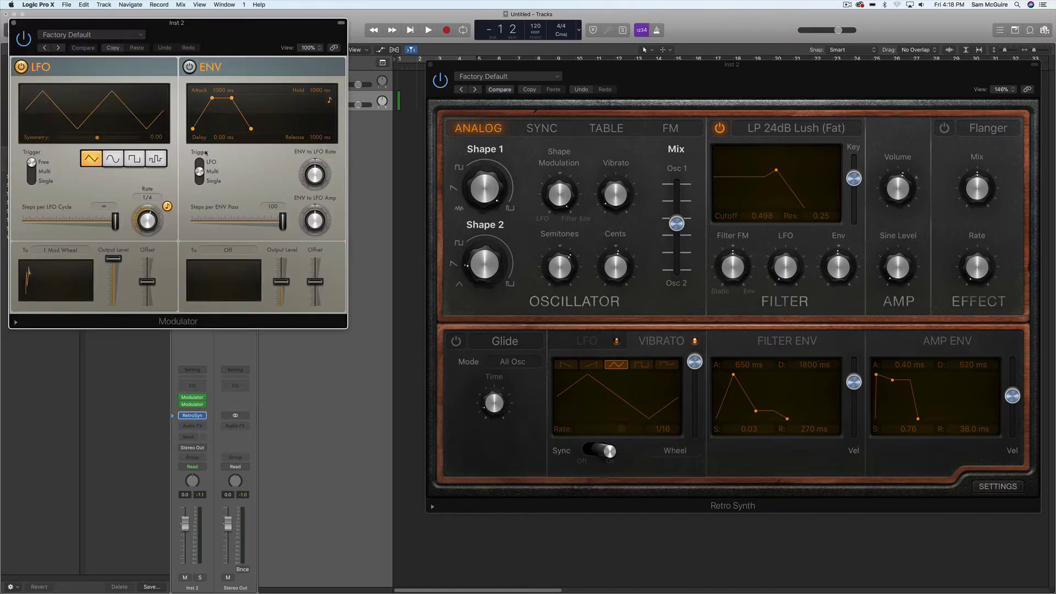
{"action": "key", "text": "y"}
{"action": "left_click_drag", "start_coordinate": [208, 33], "coordinate": [351, 59]}
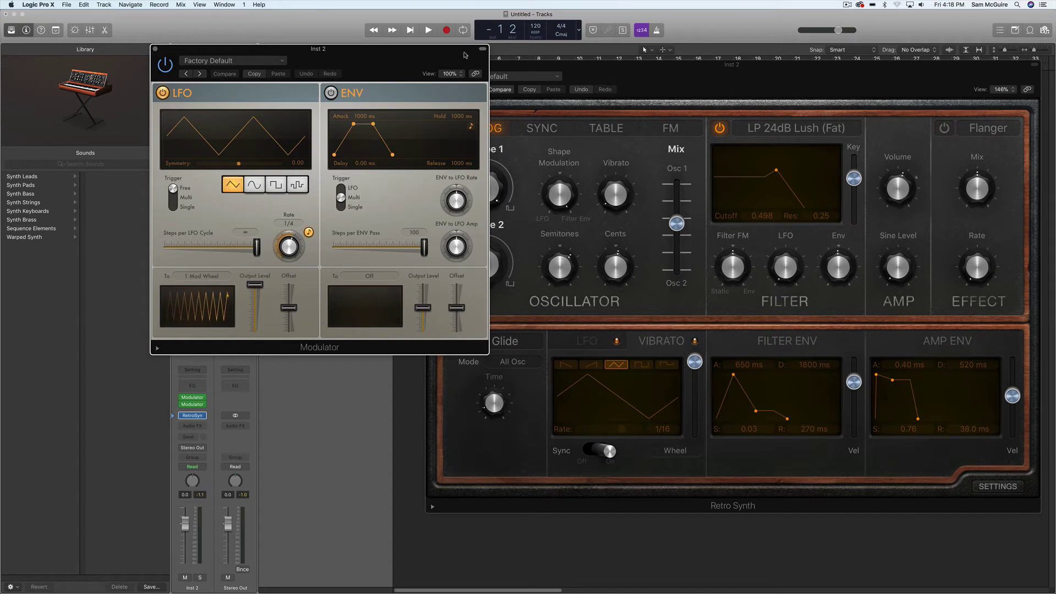
{"action": "left_click_drag", "start_coordinate": [452, 63], "coordinate": [352, 74]}
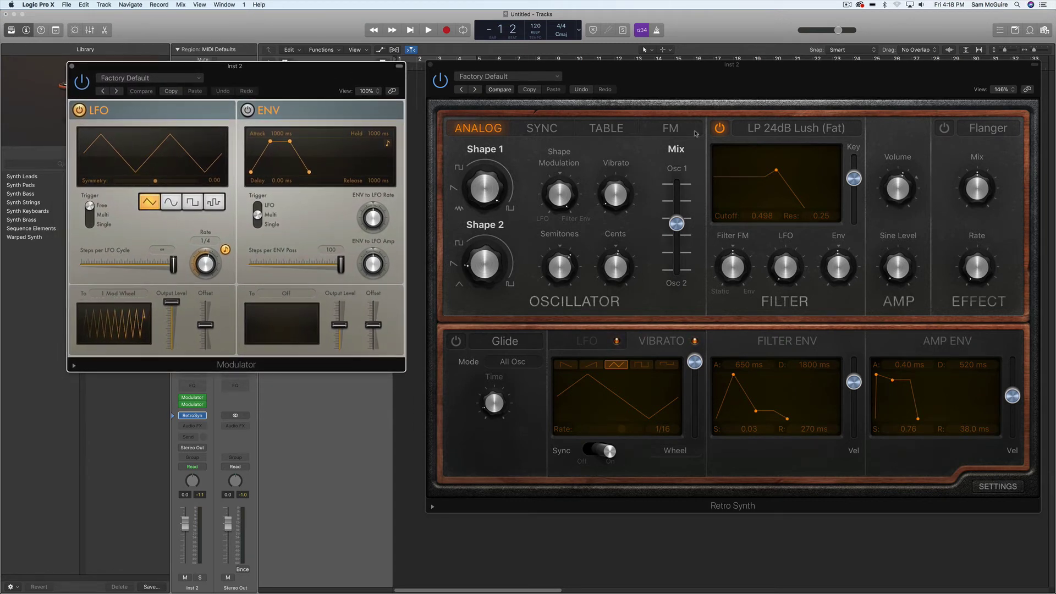
Step: Assign the second Modulator's LFO to Retro Synth's oscillator Mix slider by learning the plug-in parameter
{"action": "left_click", "coordinate": [677, 225]}
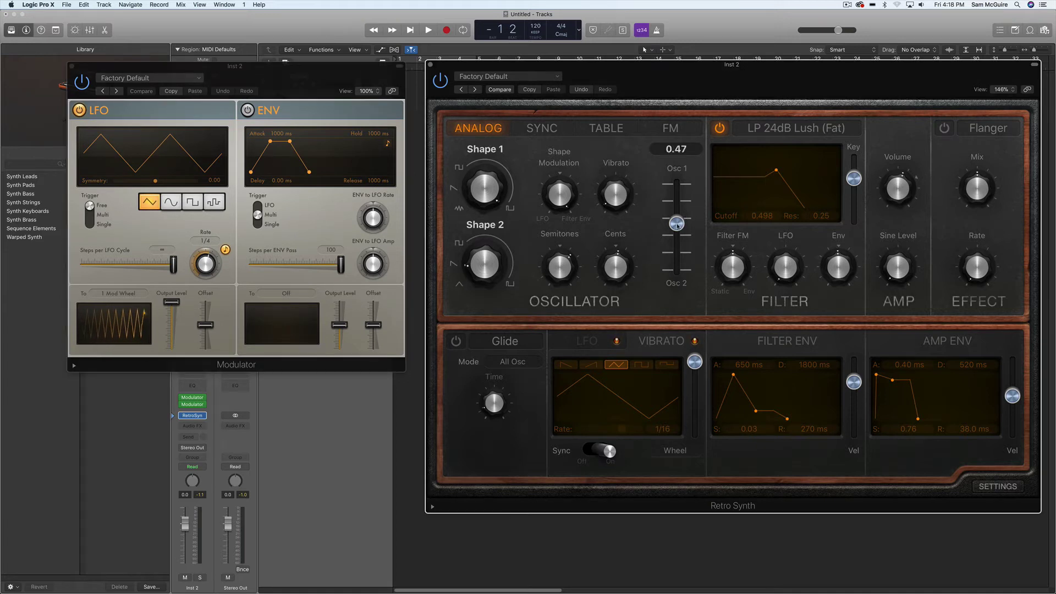
{"action": "left_click_drag", "start_coordinate": [679, 224], "coordinate": [679, 222]}
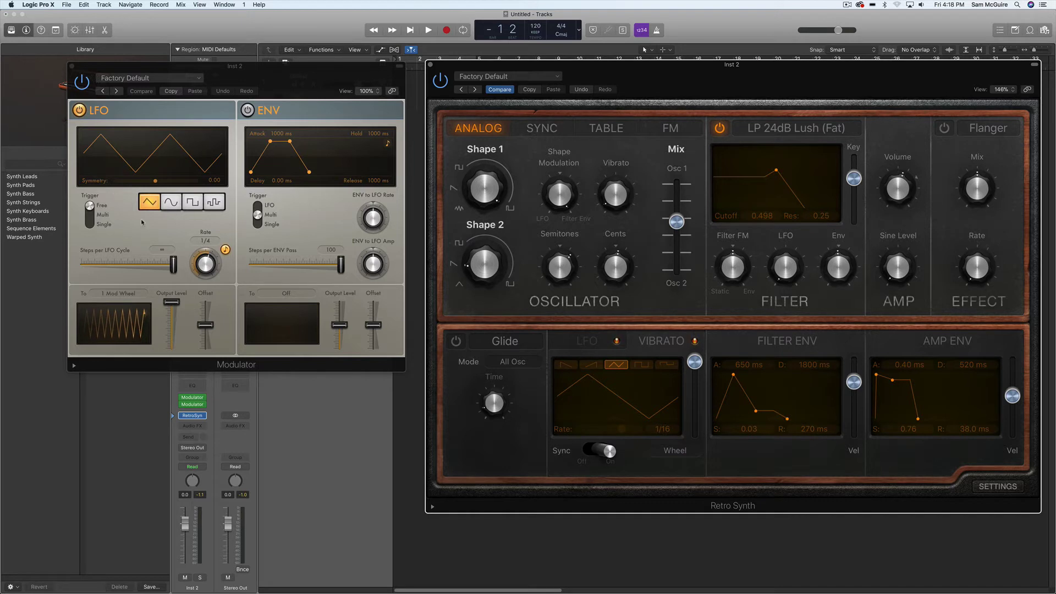
{"action": "left_click", "coordinate": [121, 294]}
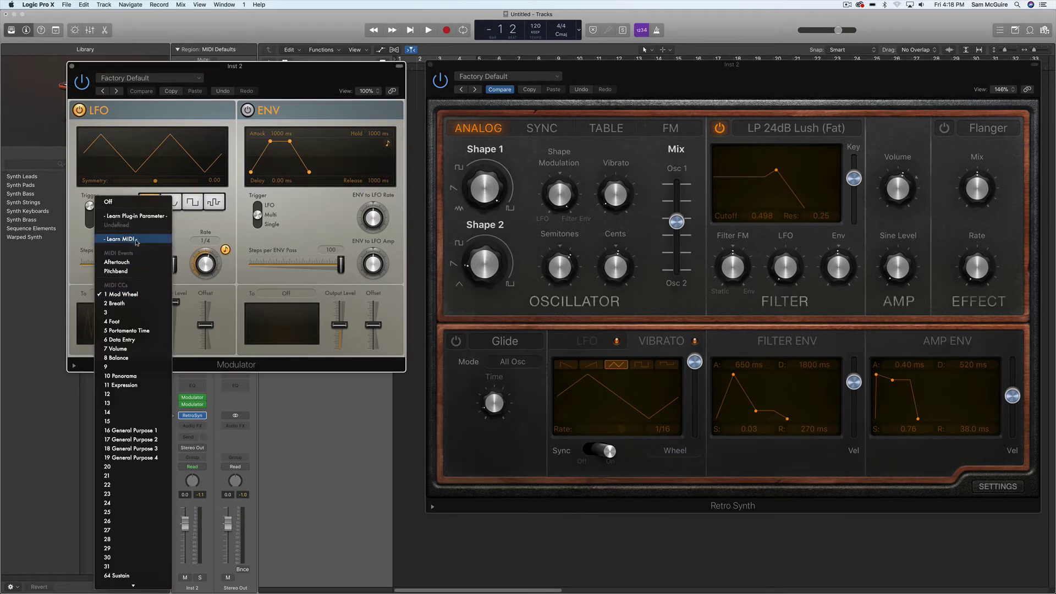
{"action": "left_click", "coordinate": [141, 217]}
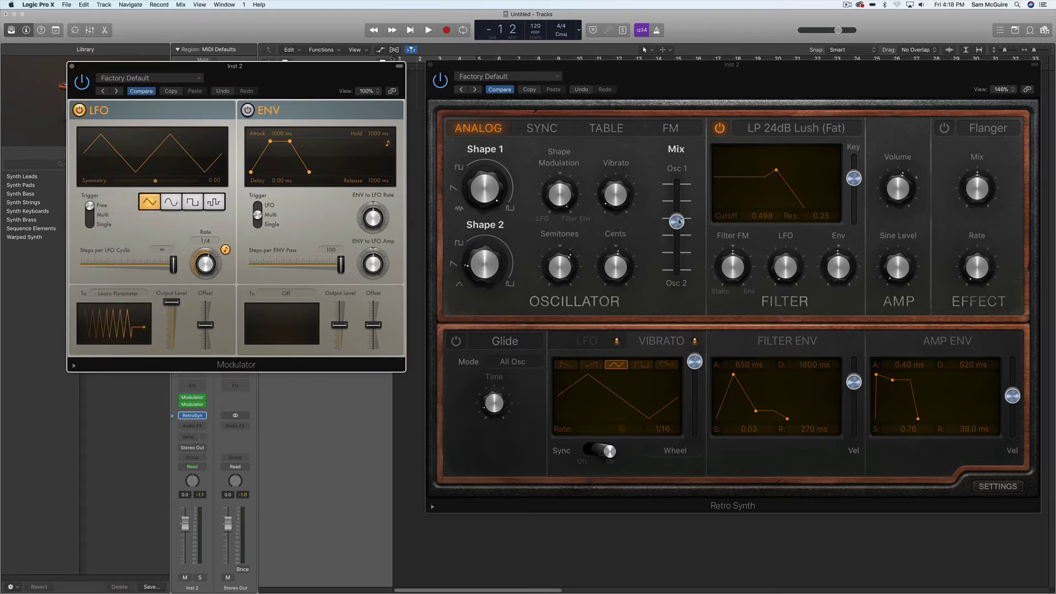
{"action": "left_click_drag", "start_coordinate": [679, 222], "coordinate": [676, 246]}
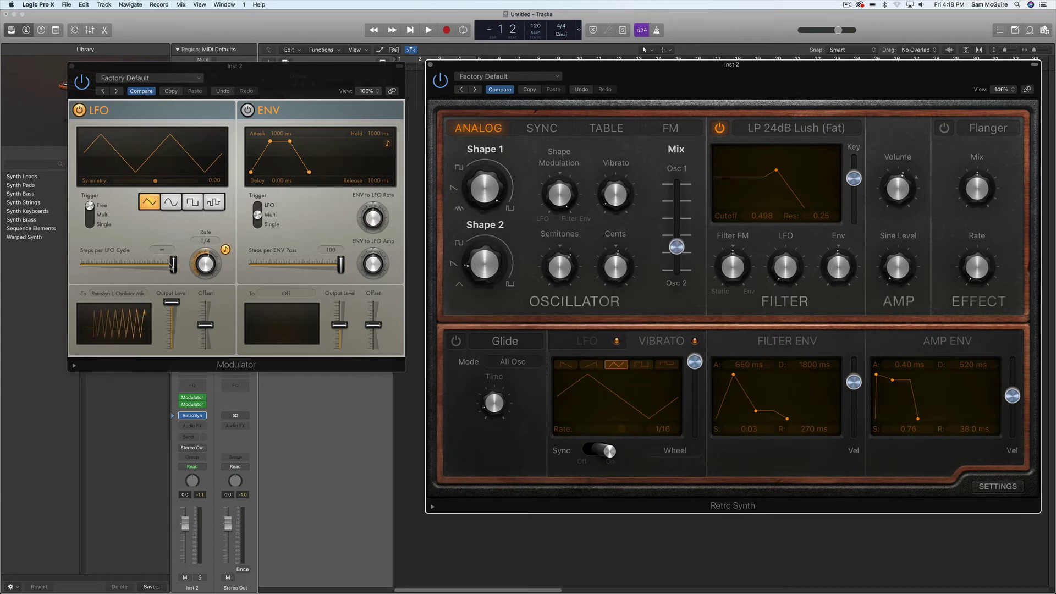
Step: Audition a slower LFO rate on the second Modulator, return it to 1/4, and close its window
{"action": "left_click_drag", "start_coordinate": [205, 265], "coordinate": [205, 273]}
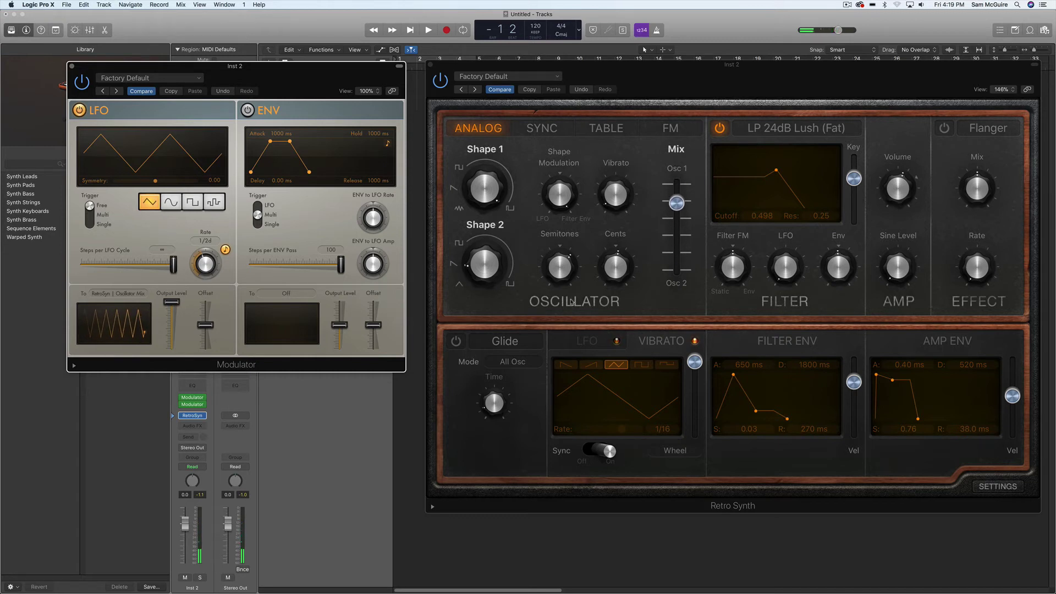
{"action": "left_click_drag", "start_coordinate": [198, 268], "coordinate": [204, 259]}
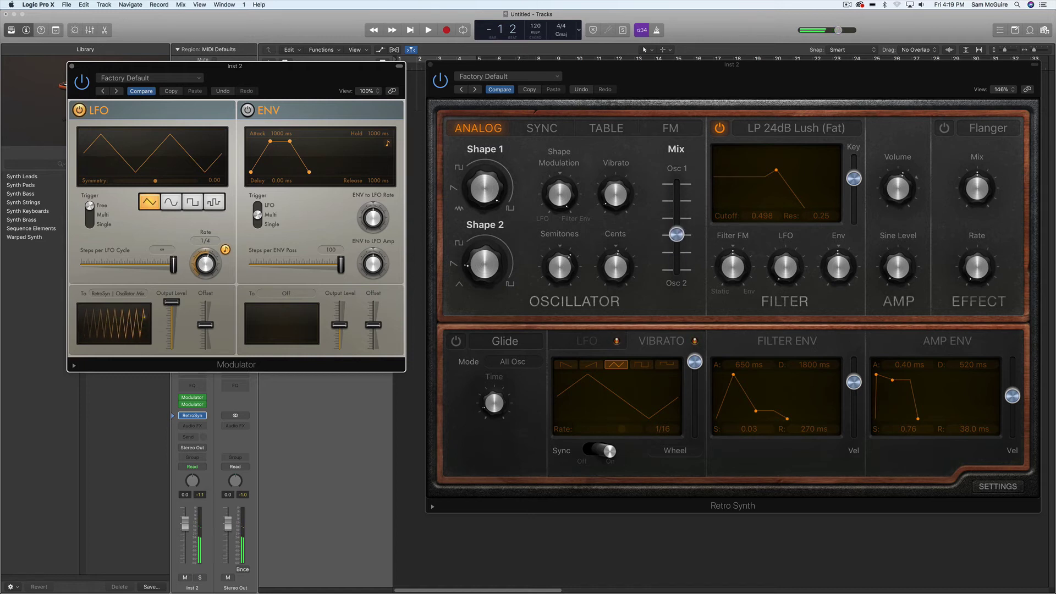
{"action": "left_click", "coordinate": [71, 66]}
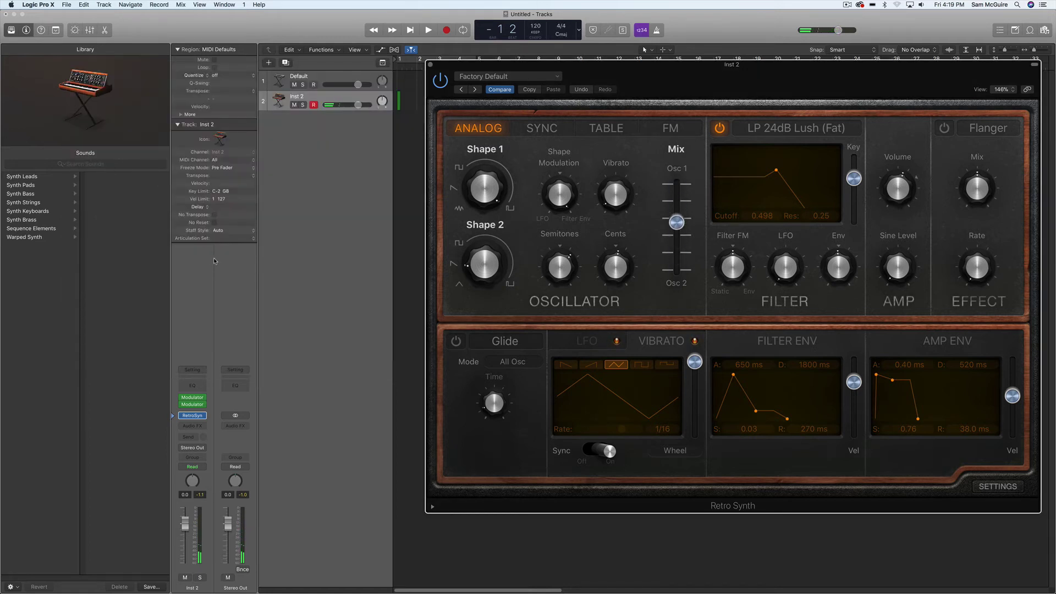
Step: Add a third Modulator to the end of the Inst 2 MIDI effects and move its window clear of the track controls
{"action": "left_click", "coordinate": [203, 412]}
{"action": "left_click", "coordinate": [202, 410]}
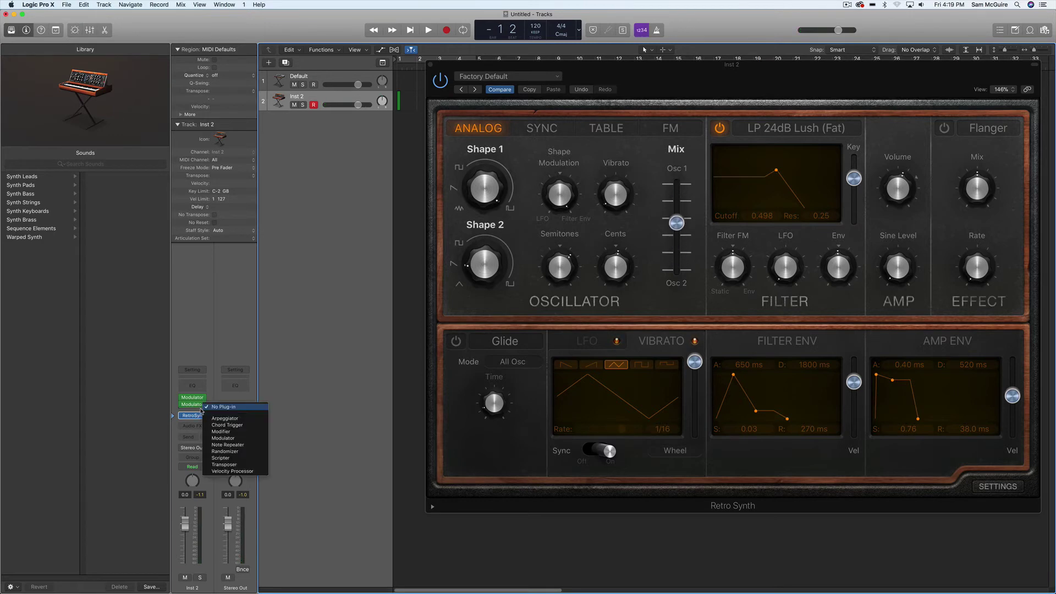
{"action": "left_click", "coordinate": [223, 438]}
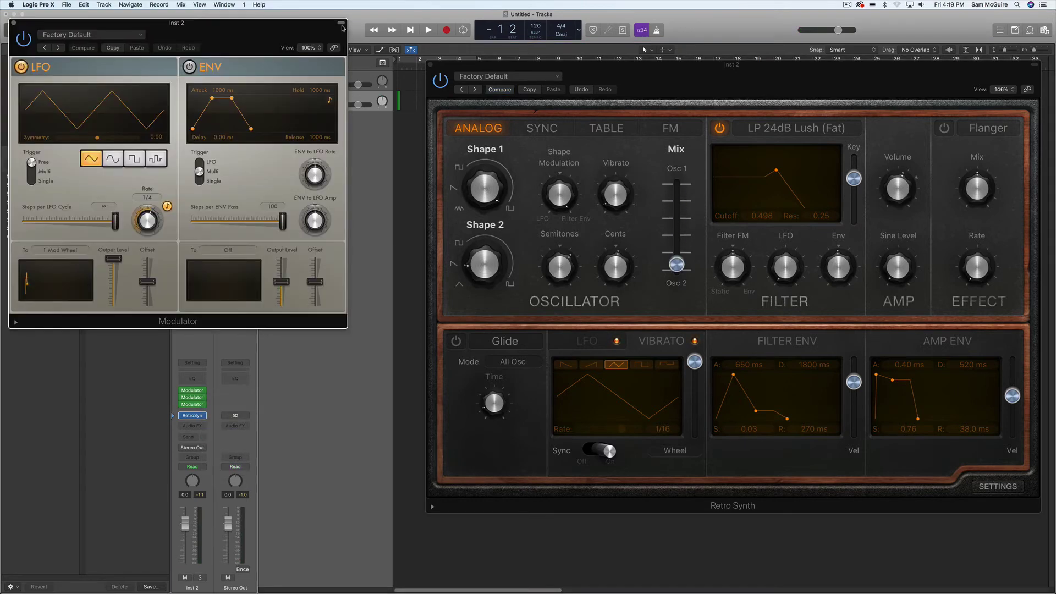
{"action": "left_click_drag", "start_coordinate": [158, 25], "coordinate": [270, 87]}
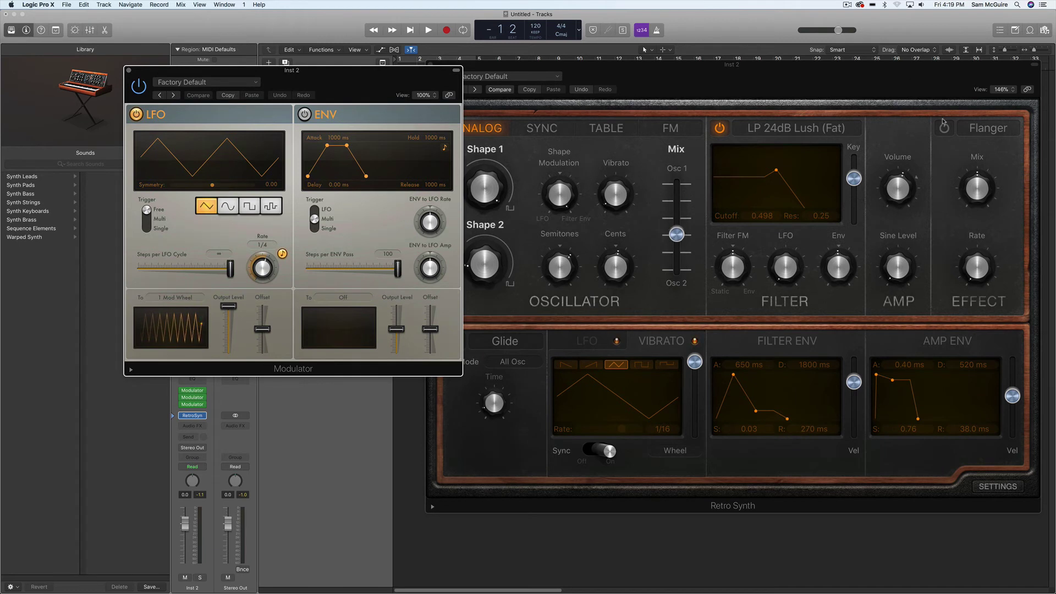
Step: Enable Retro Synth's Flanger effect and switch the third Modulator from its LFO to its ENV section
{"action": "left_click", "coordinate": [944, 128]}
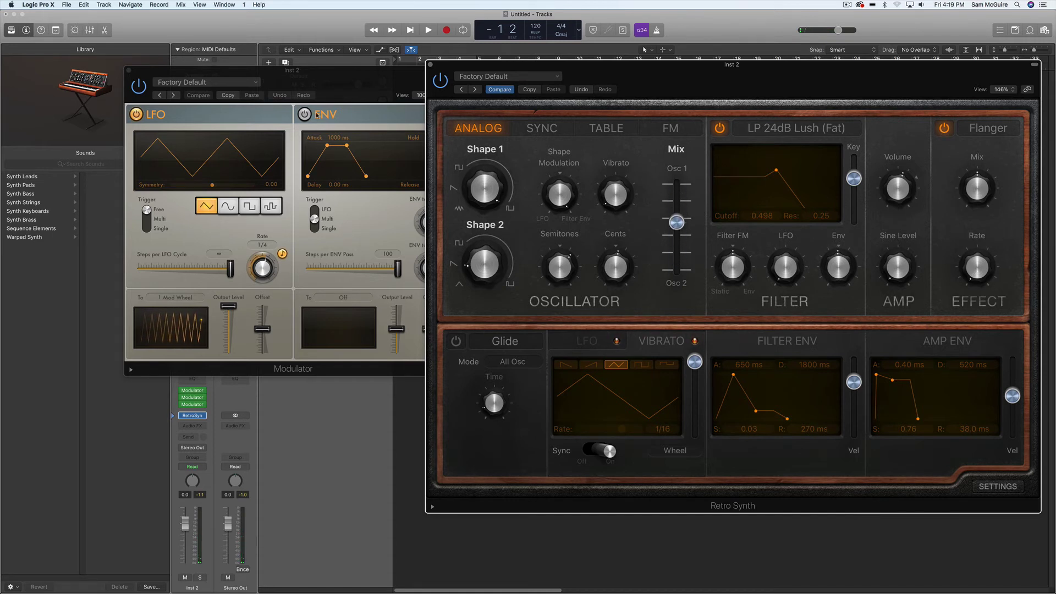
{"action": "left_click_drag", "start_coordinate": [317, 115], "coordinate": [282, 113]}
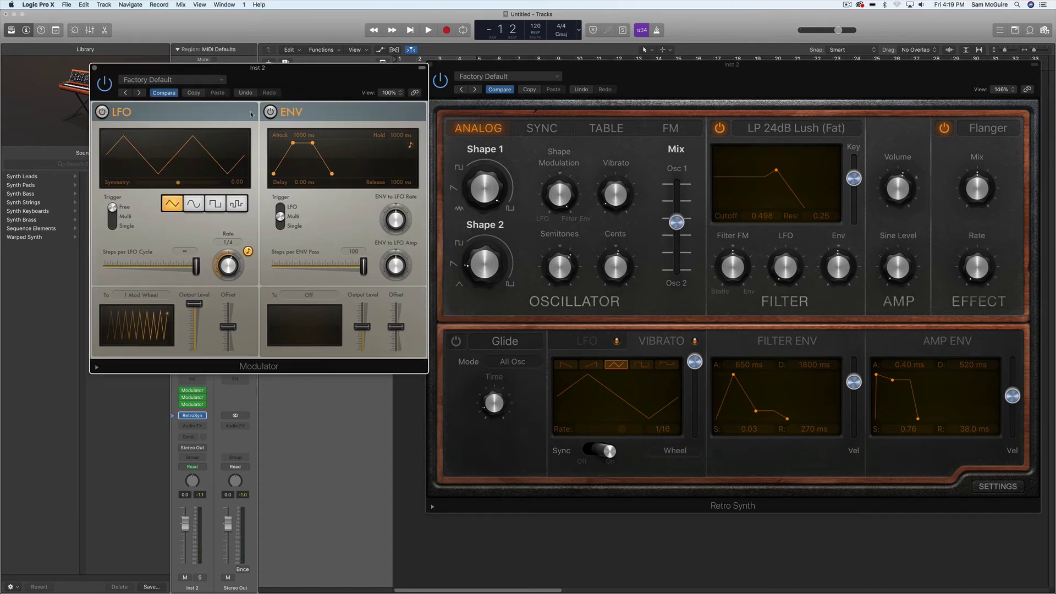
{"action": "left_click", "coordinate": [270, 112]}
Step: Assign the third Modulator's ENV output to Retro Synth's effect Rate knob by learning the plug-in parameter
{"action": "left_click", "coordinate": [306, 300]}
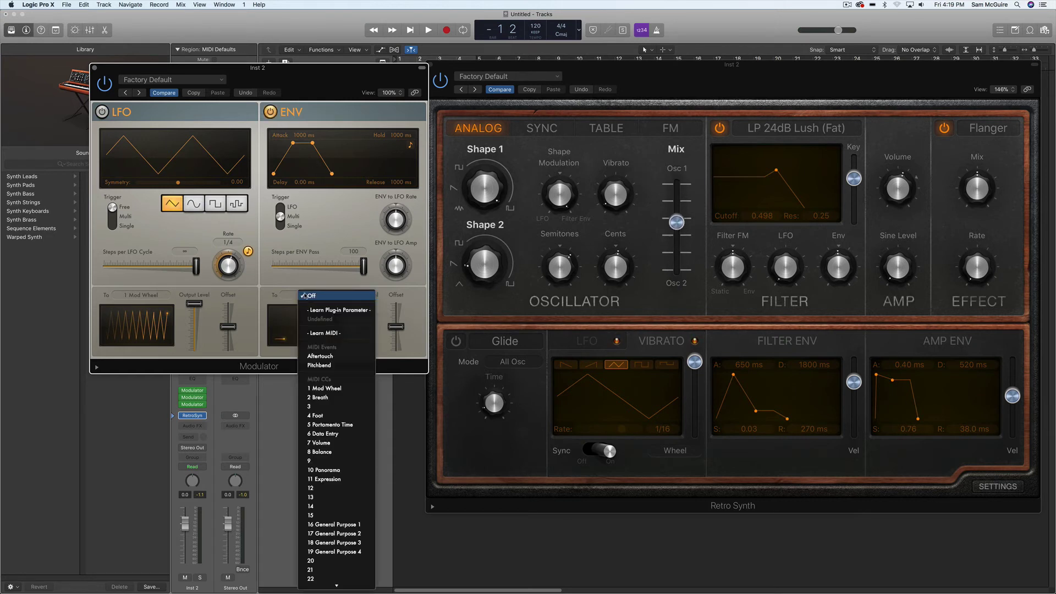
{"action": "left_click", "coordinate": [315, 310]}
{"action": "left_click", "coordinate": [990, 268]}
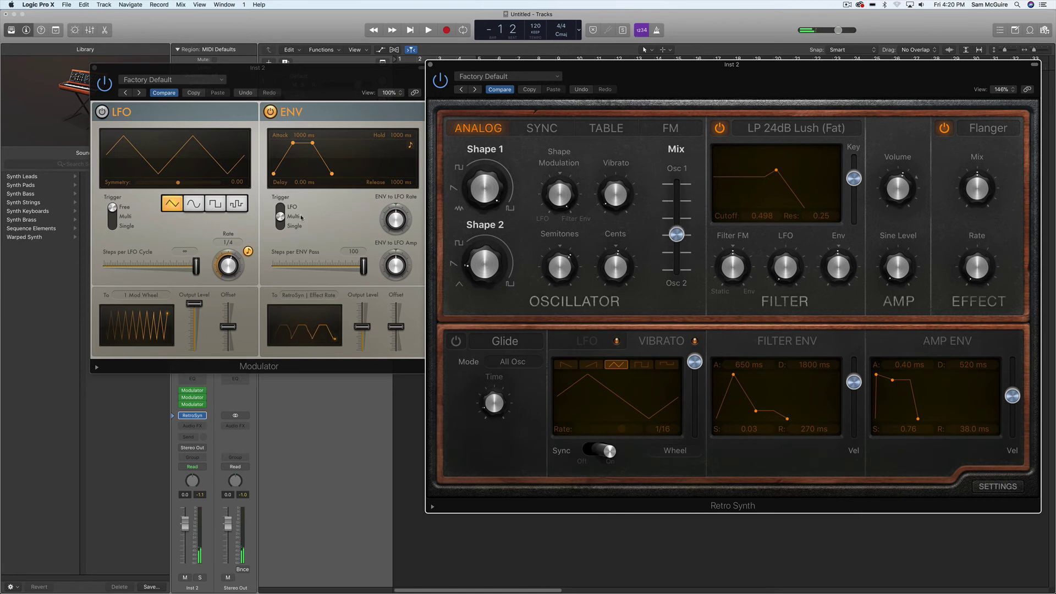
Step: Audition the ENV output level at maximum, return it to 50 %, and close the third Modulator
{"action": "mouse_move", "coordinate": [982, 284]}
{"action": "mouse_move", "coordinate": [367, 330]}
{"action": "left_click_drag", "start_coordinate": [367, 329], "coordinate": [362, 303]}
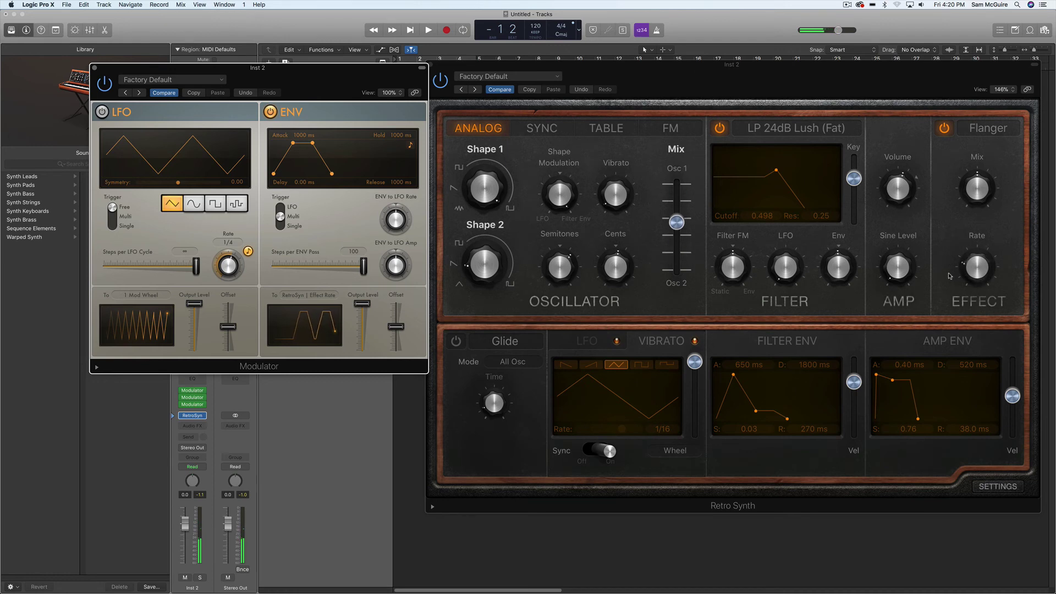
{"action": "left_click", "coordinate": [369, 306]}
{"action": "left_click_drag", "start_coordinate": [368, 306], "coordinate": [360, 328]}
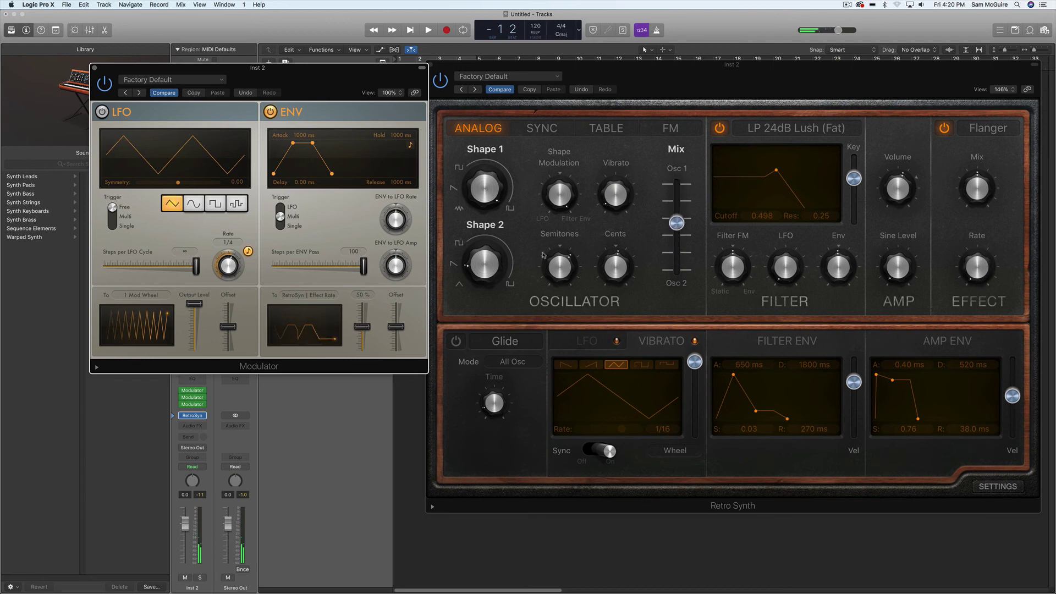
{"action": "left_click", "coordinate": [95, 68]}
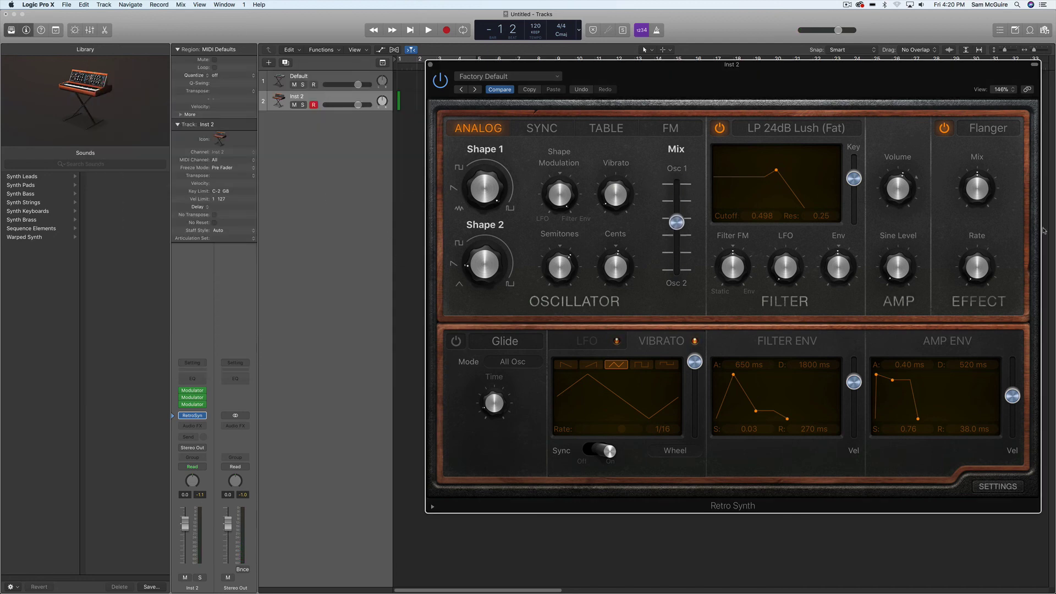
{"action": "mouse_move", "coordinate": [907, 265]}
{"action": "mouse_move", "coordinate": [912, 232]}
{"action": "mouse_move", "coordinate": [572, 242]}
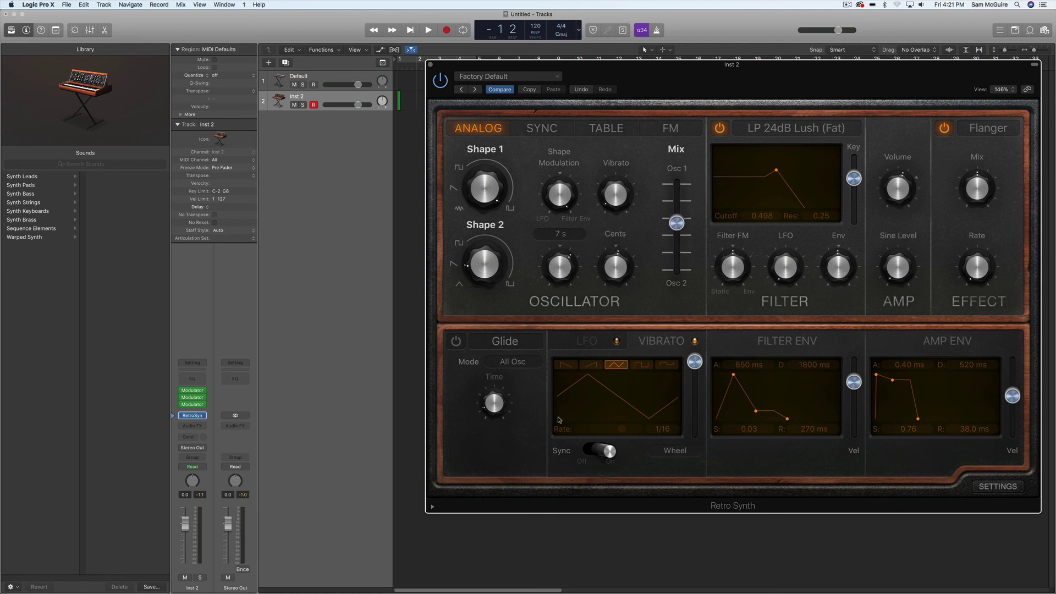